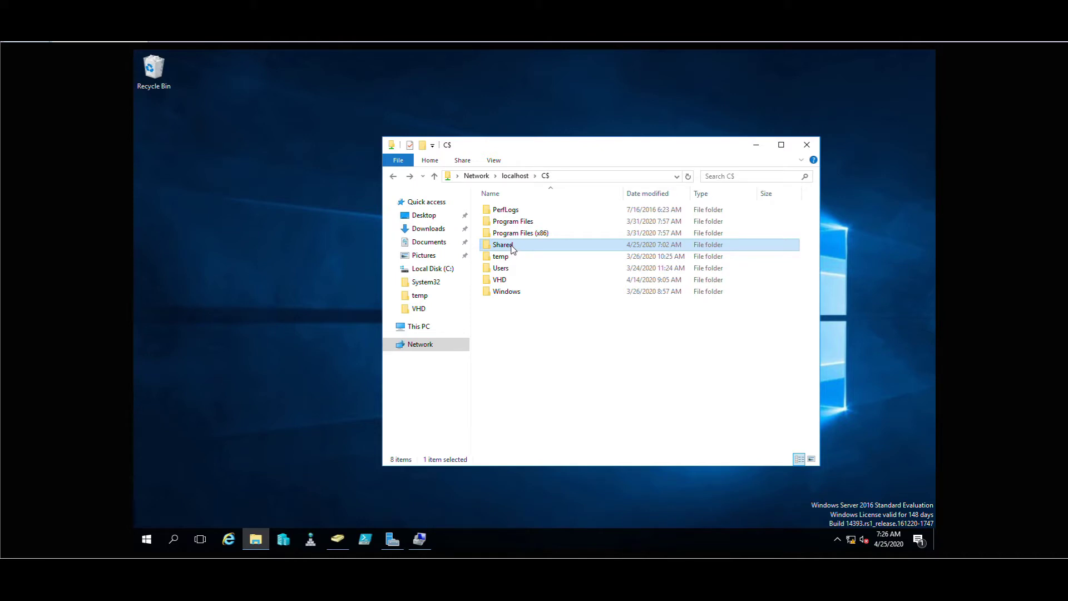
- Open the network file sharing setup from the properties of the Shared folder in C$
right_click(513, 248)
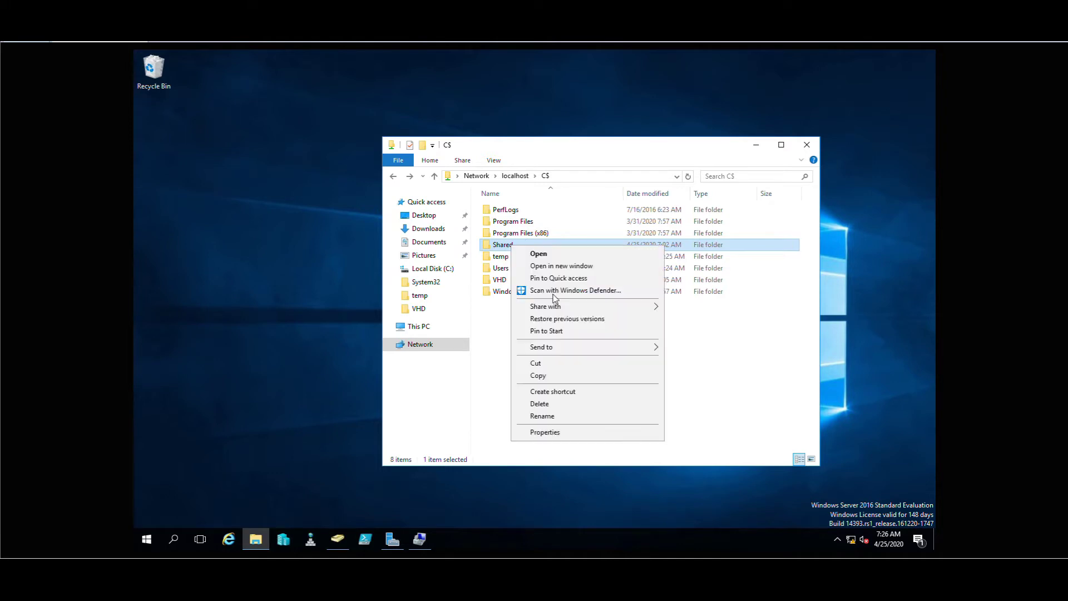
left_click(565, 435)
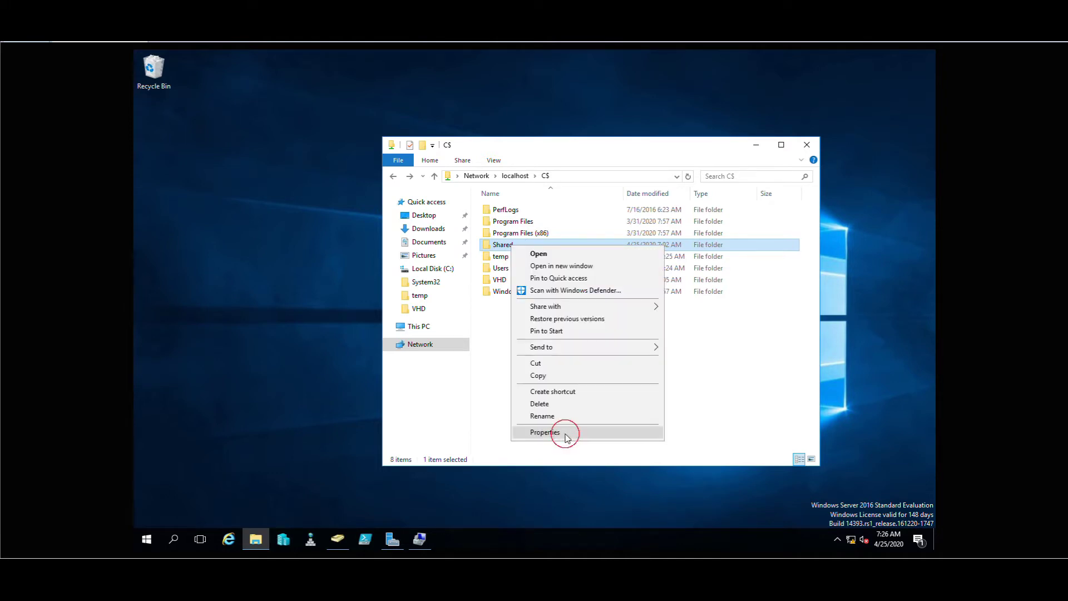
left_click(558, 275)
left_click_drag(597, 253, 574, 171)
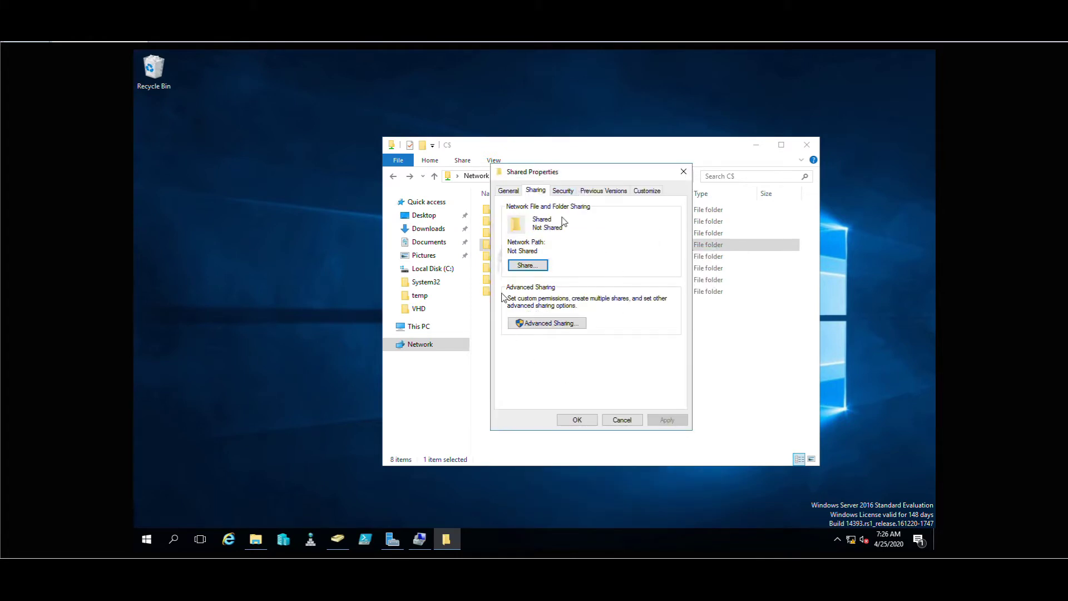
left_click(532, 270)
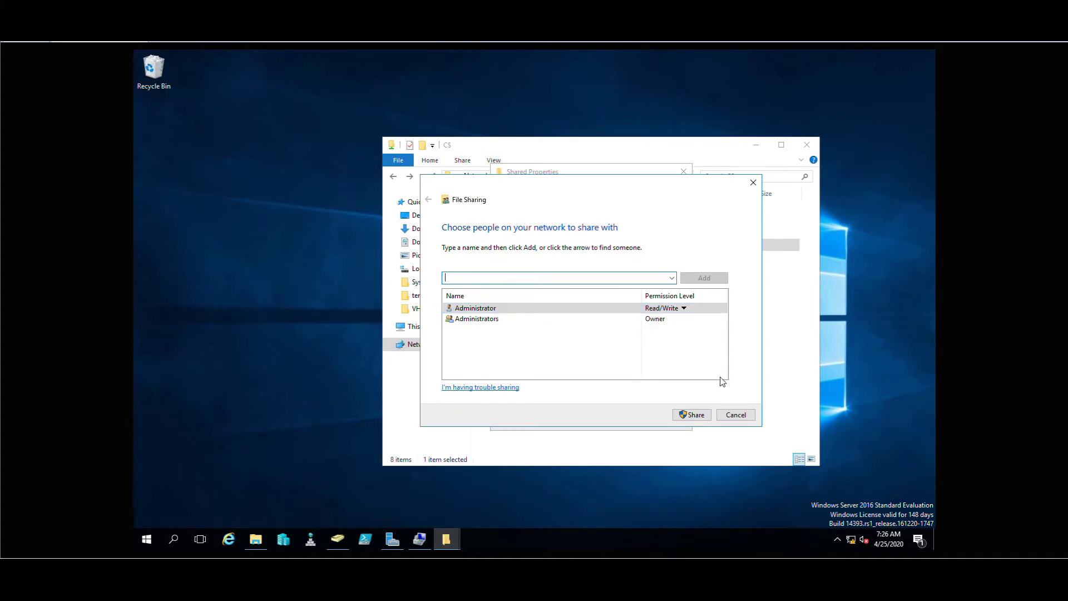
- Find the domain user "shared" in the directory and add it to the people the folder is shared with
left_click(672, 280)
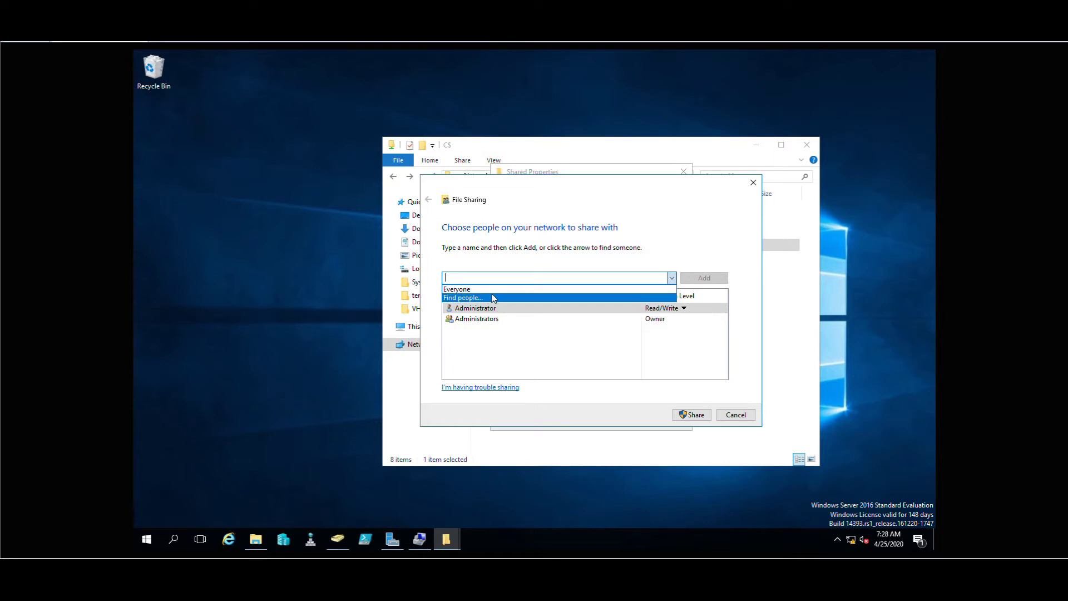
left_click(496, 298)
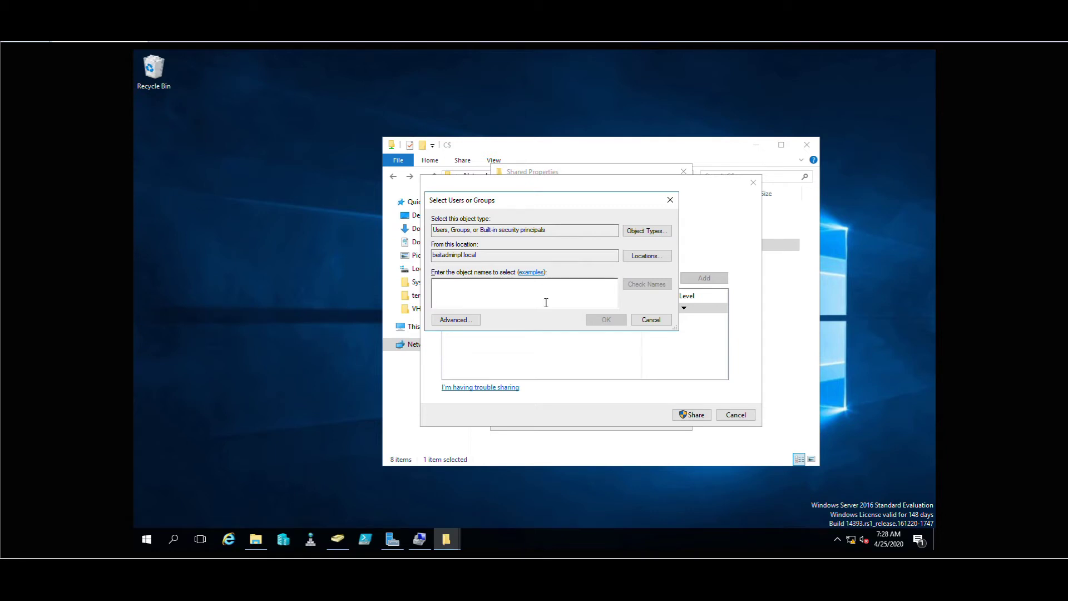
type("shared")
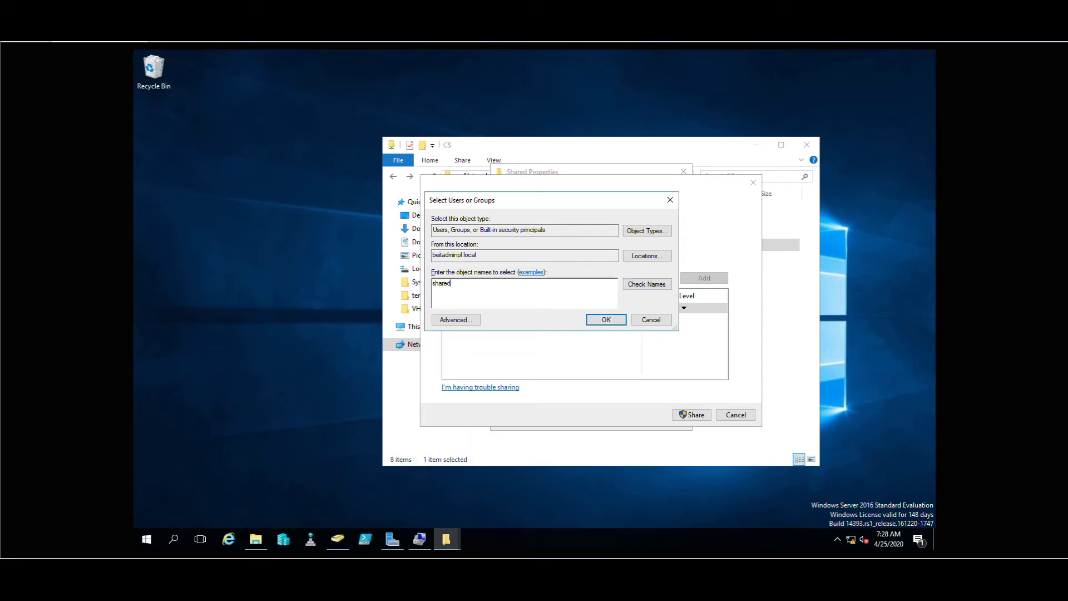
left_click(644, 284)
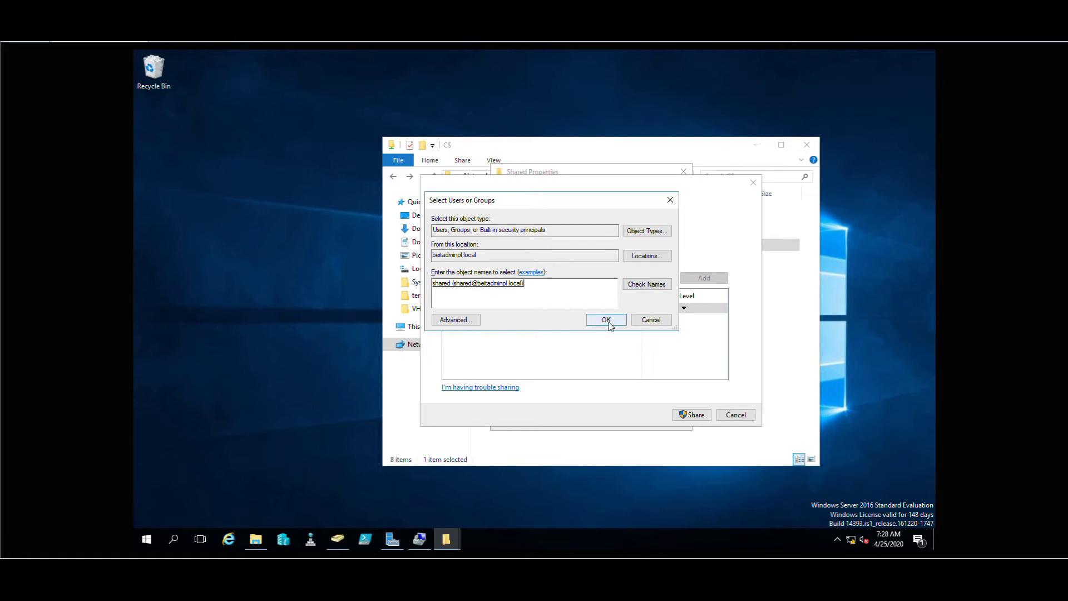
left_click(606, 320)
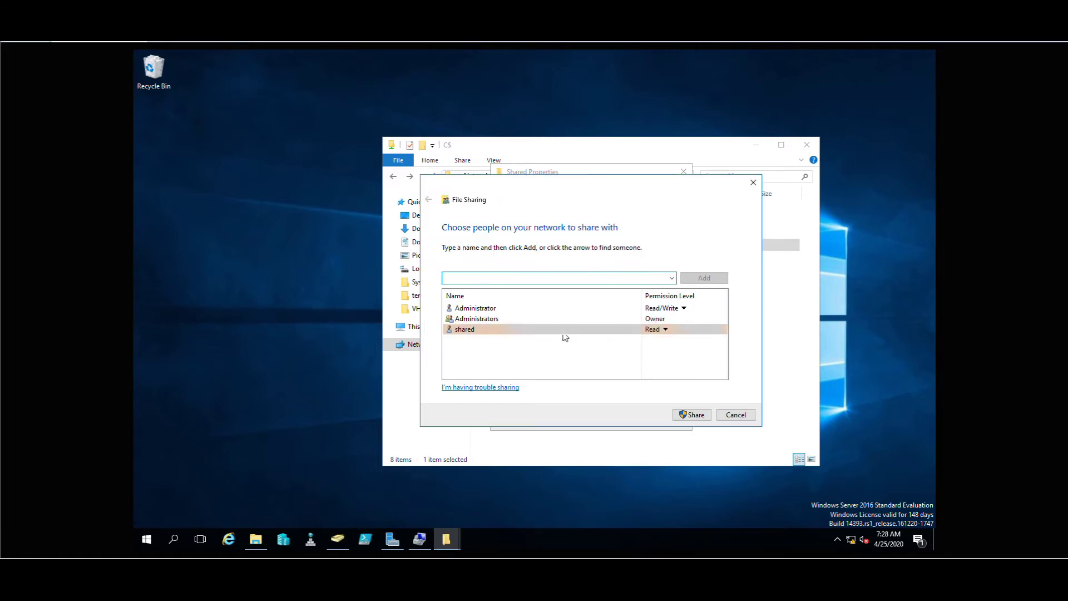
- Keep the Read permission level for the "shared" user, share the folder, and finish the sharing wizard
left_click(666, 330)
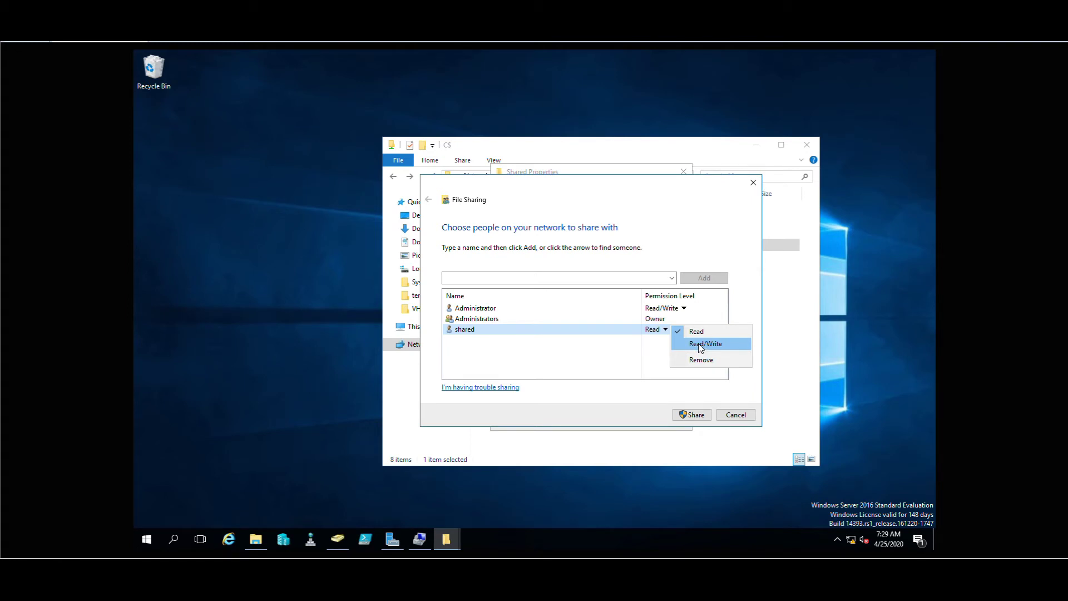
left_click(659, 321)
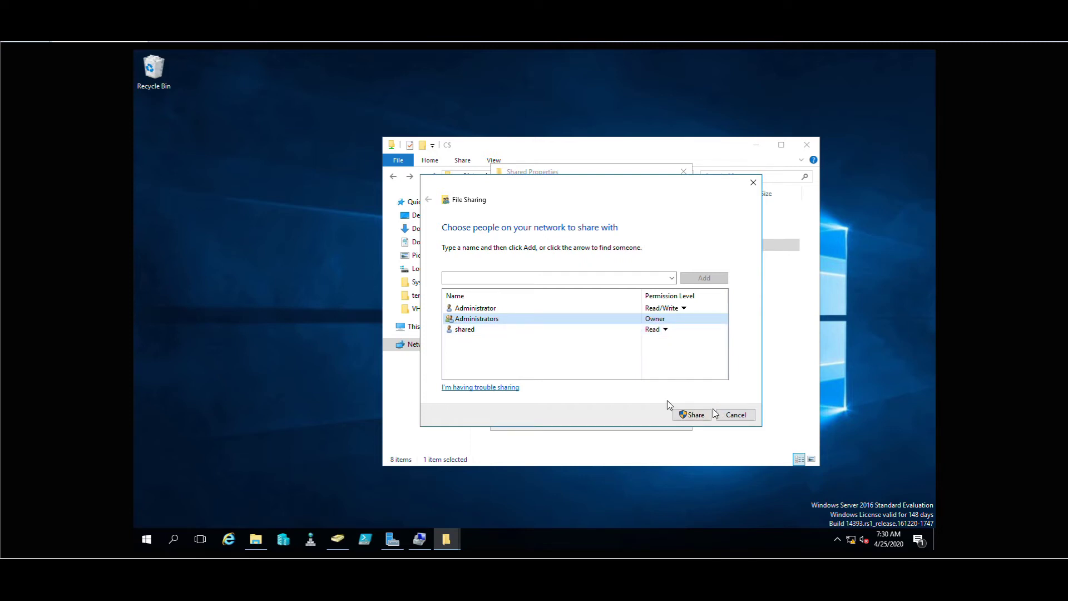
left_click(691, 415)
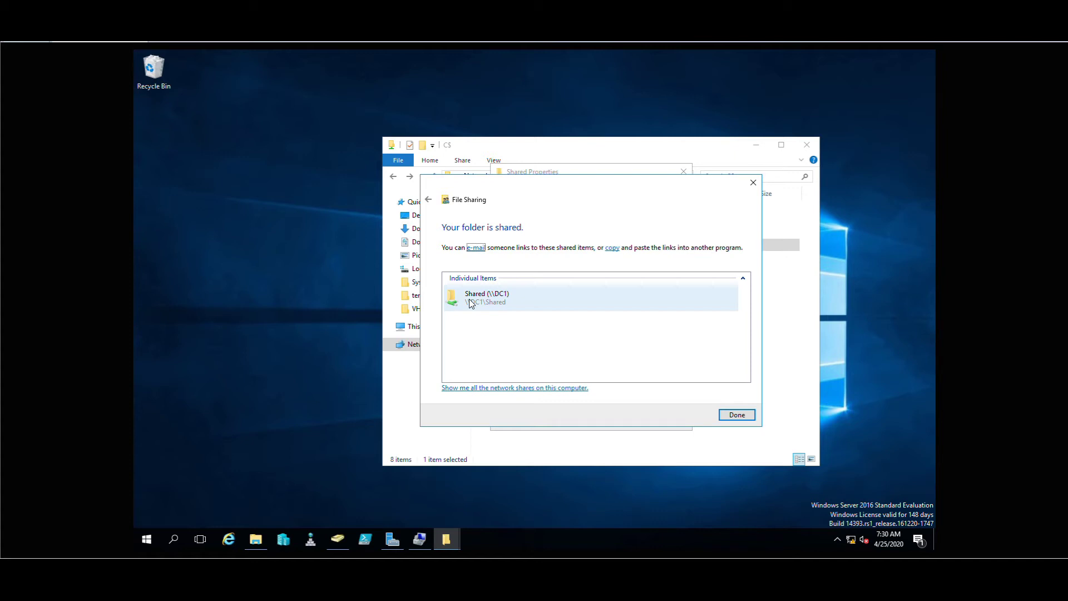
left_click(734, 416)
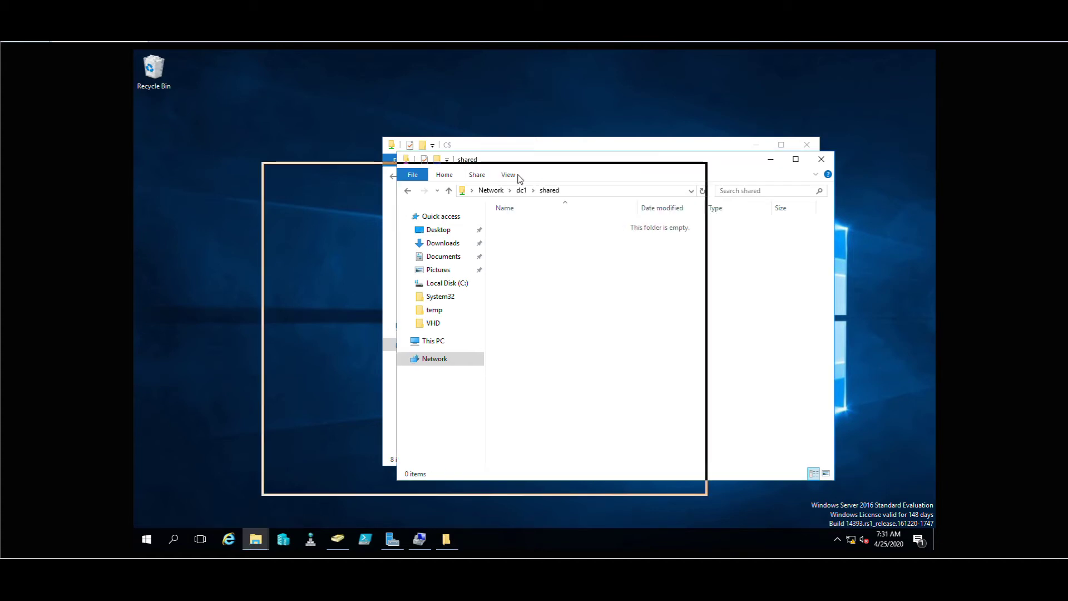
- Create a folder named Test inside the dc1\shared network share and minimize that window
right_click(501, 232)
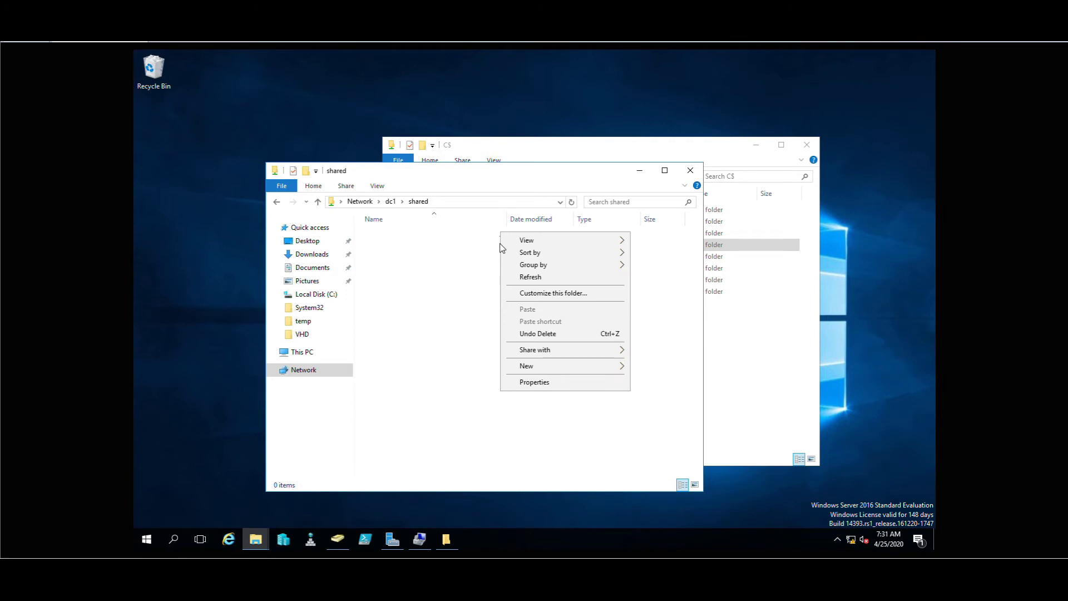
mouse_move(561, 367)
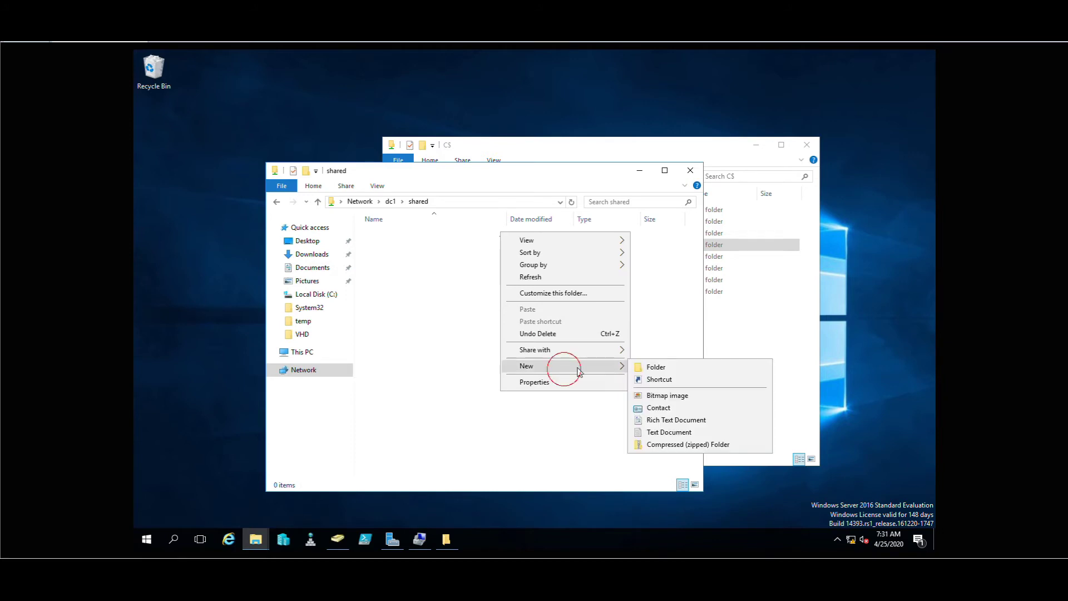
left_click(660, 368)
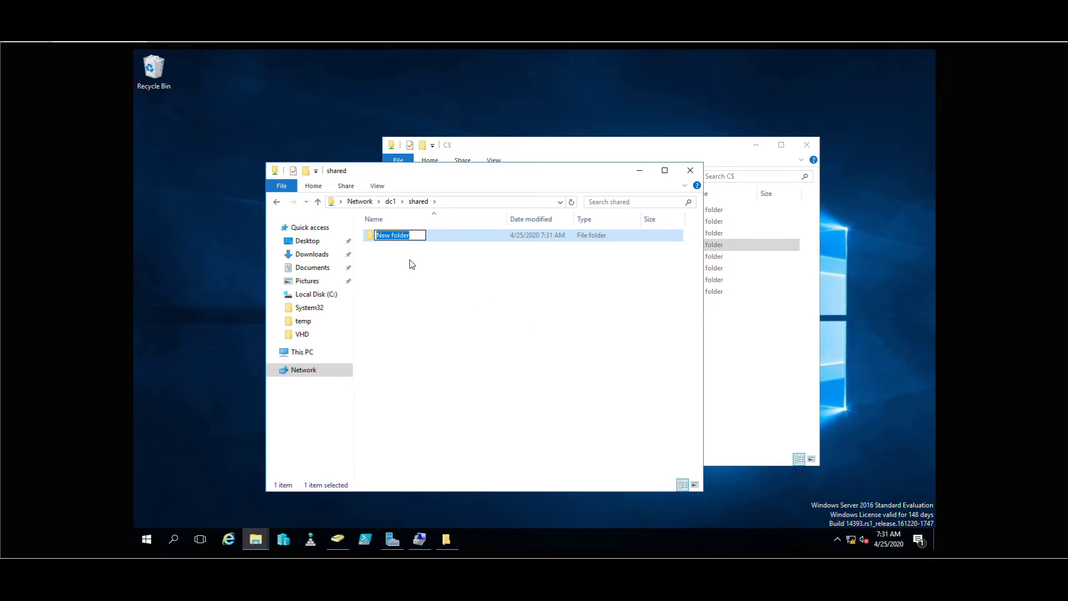
type("Test")
key("Return")
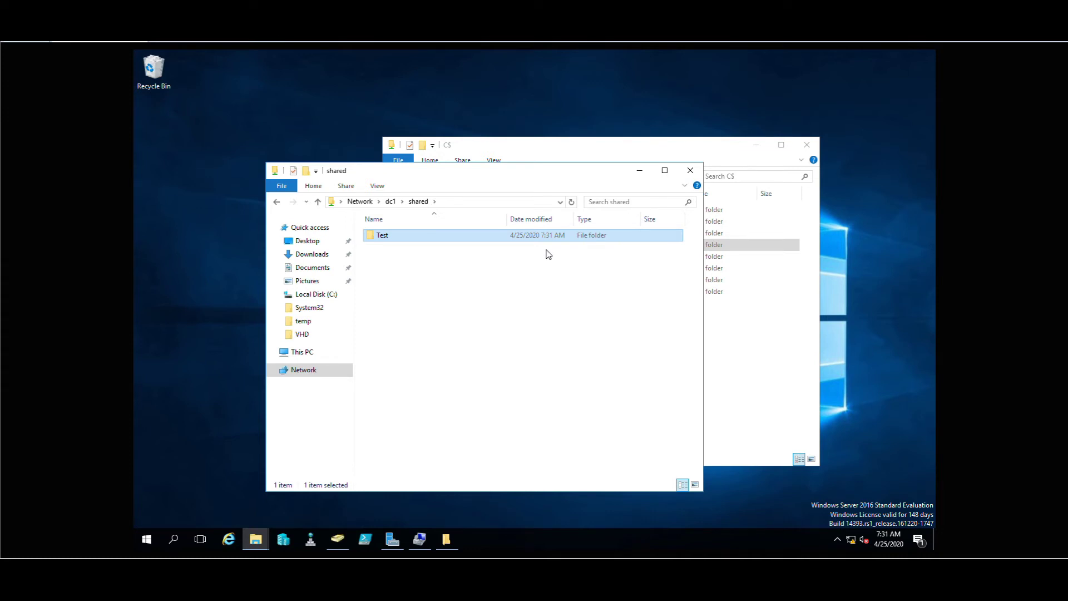
left_click(638, 173)
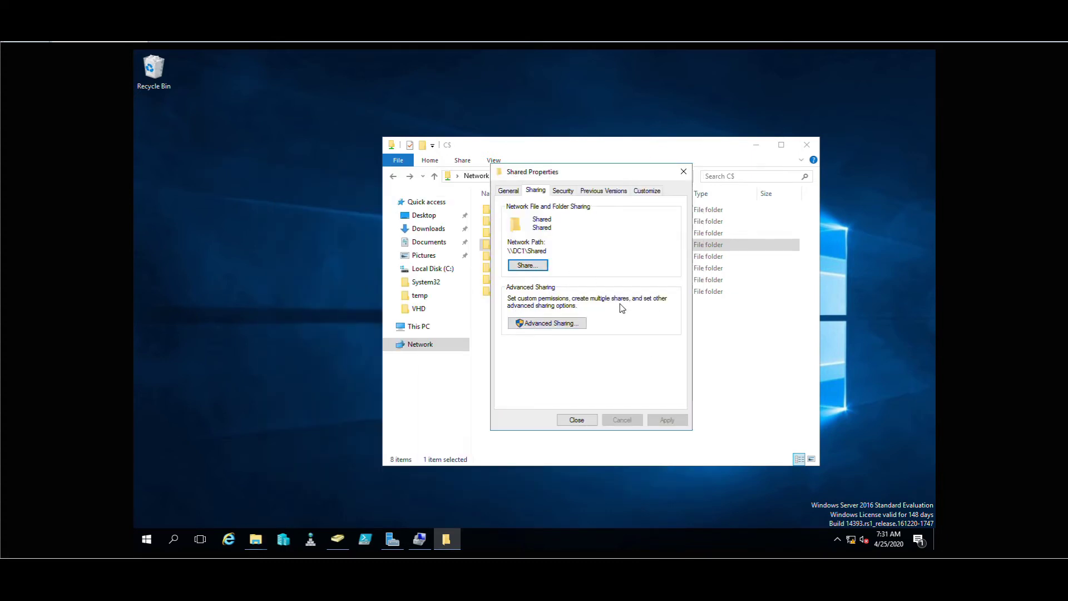
- Examine the Shared folder's Advanced Sharing options, including the new share form and the simultaneous user limit
left_click(544, 328)
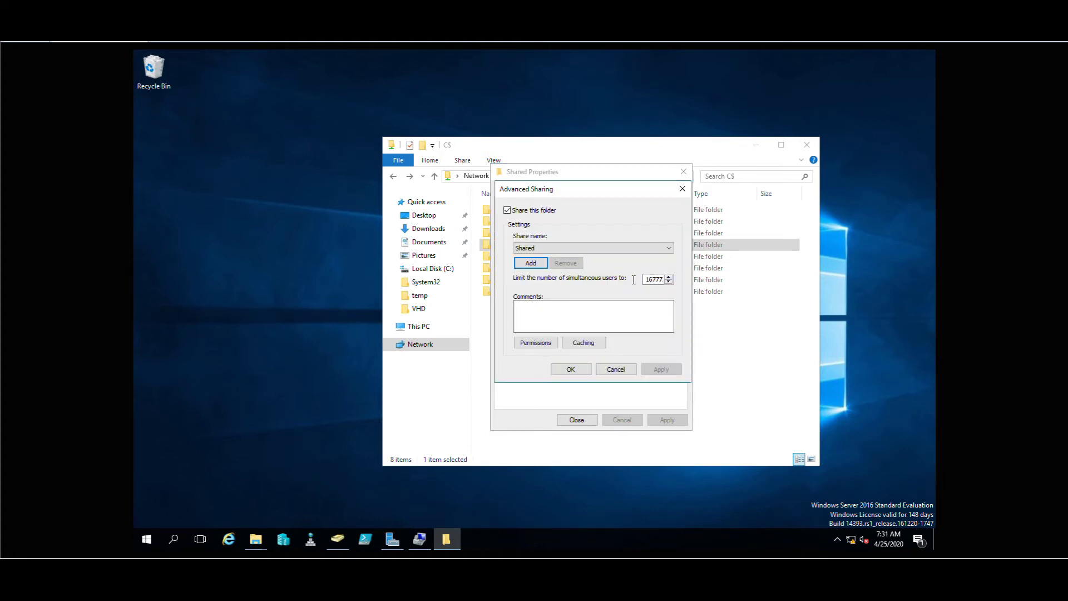
left_click(532, 264)
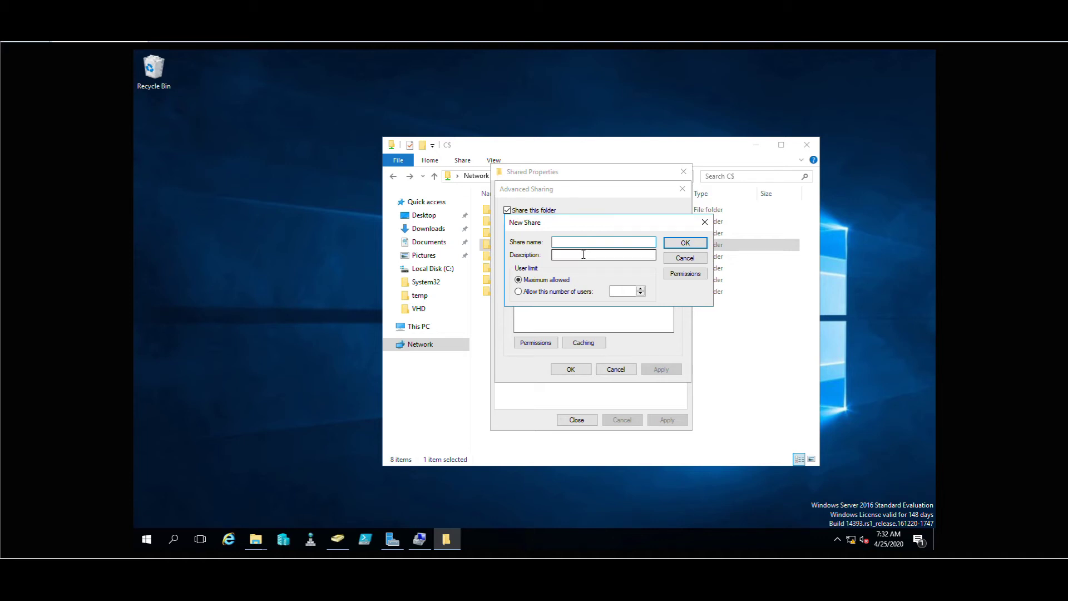
left_click(585, 254)
left_click(688, 257)
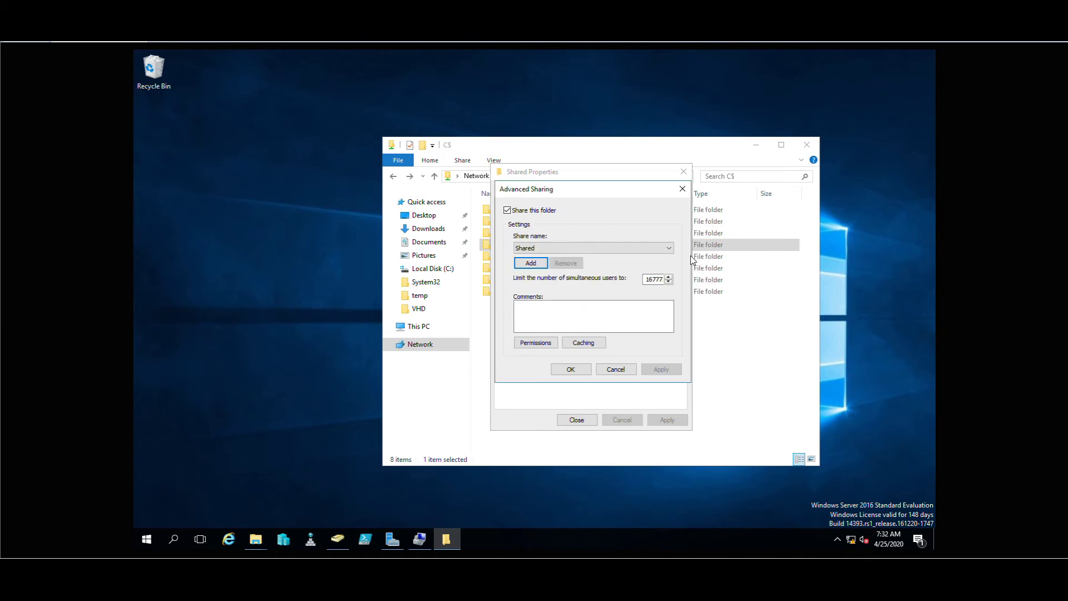
double_click(645, 280)
double_click(649, 279)
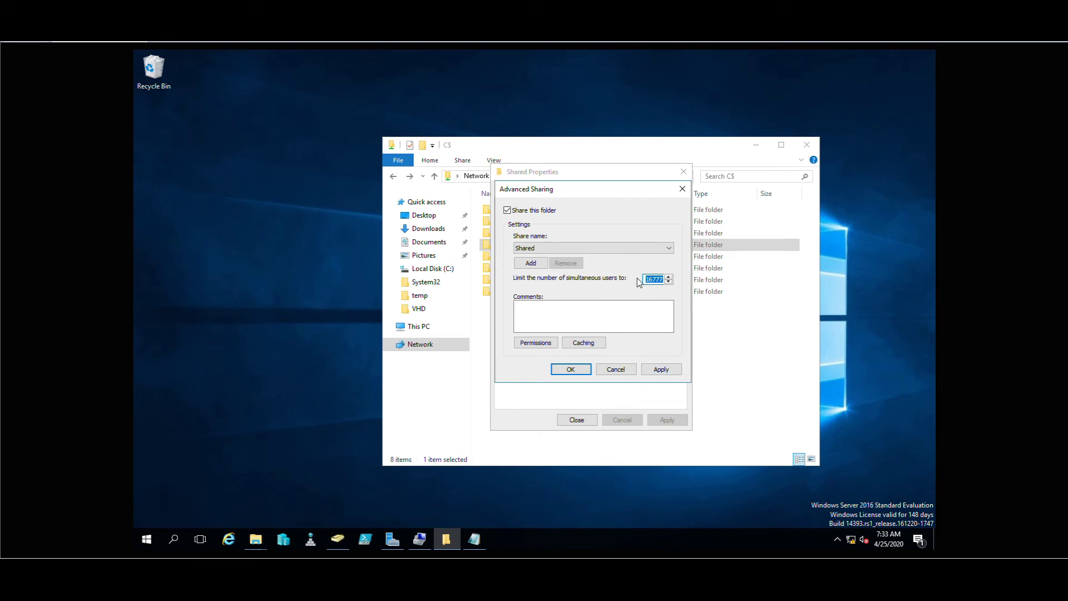
- Remove the Everyone group from the share permissions of the Shared folder
left_click(537, 343)
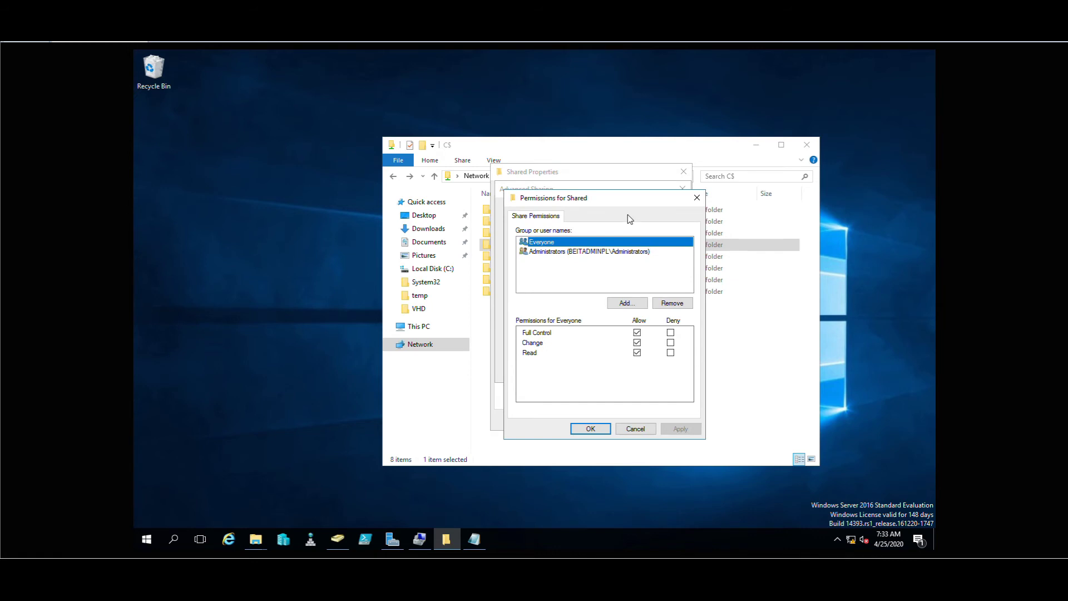
left_click_drag(622, 198, 694, 194)
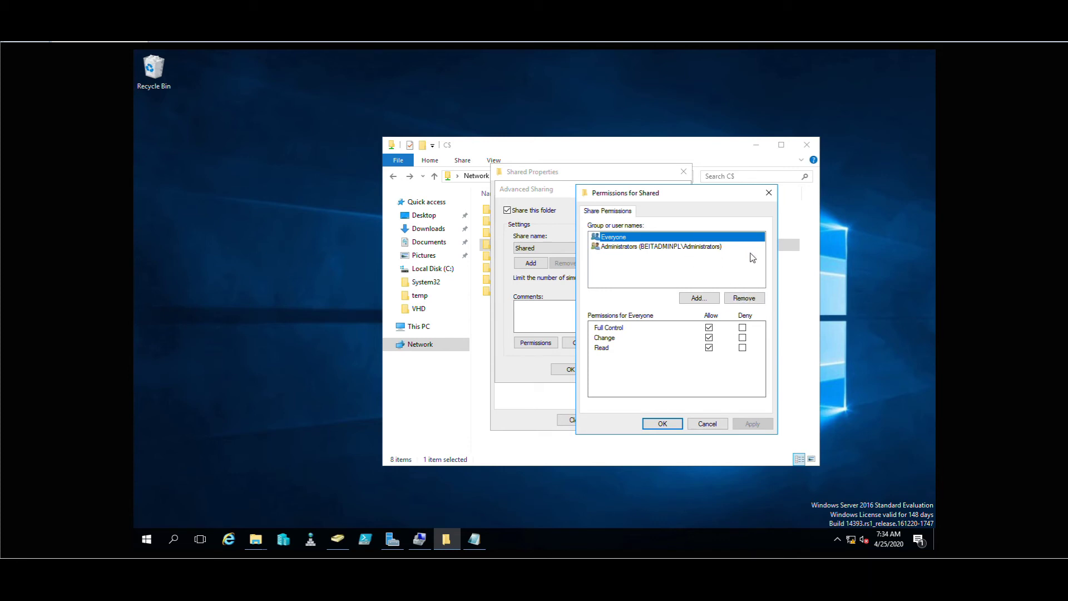
left_click(744, 298)
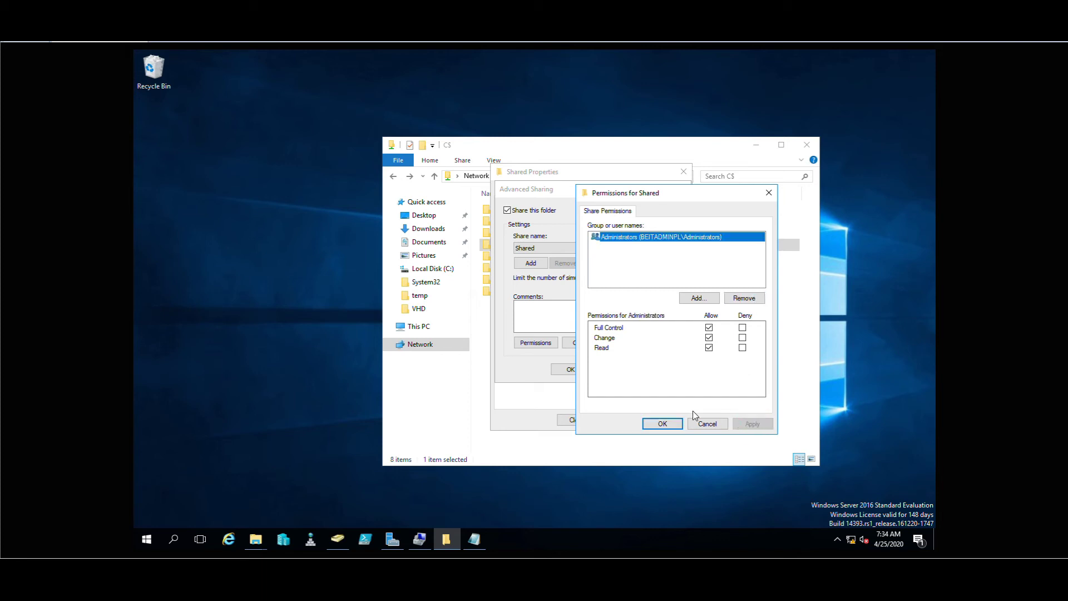
- Add the user "shared" to the share permissions with Read allowed, and apply the change
left_click(702, 298)
left_click_drag(697, 213, 570, 180)
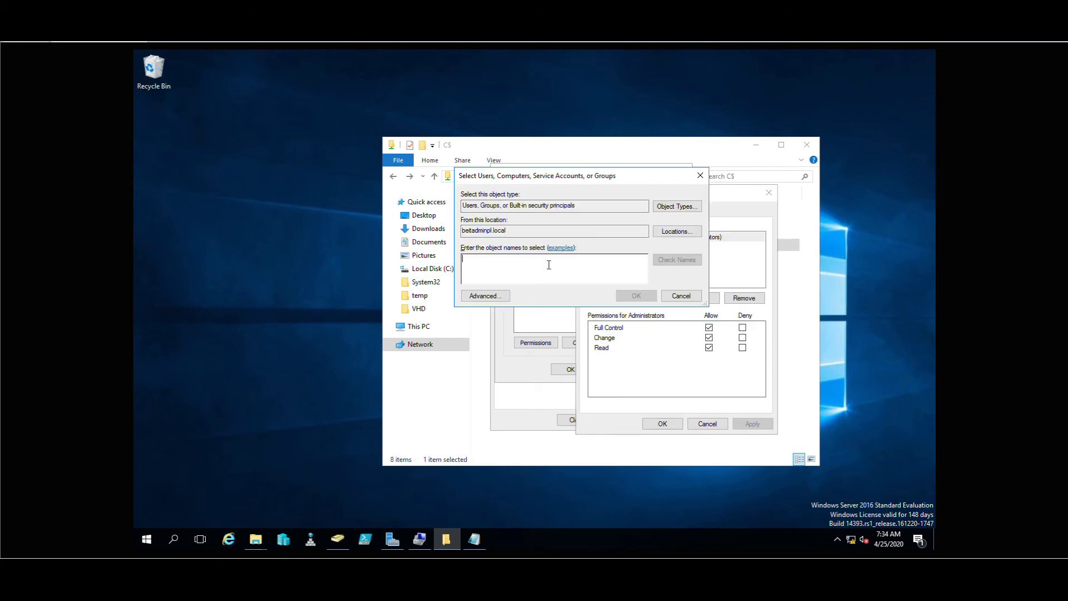
type("shared")
left_click(677, 260)
left_click(647, 302)
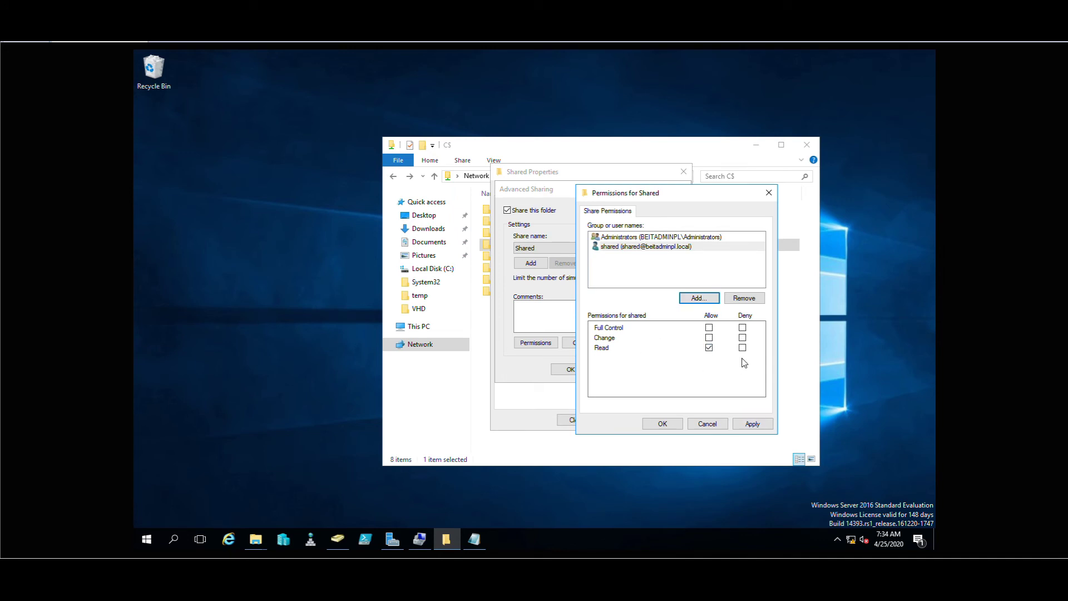
left_click(752, 424)
left_click(669, 423)
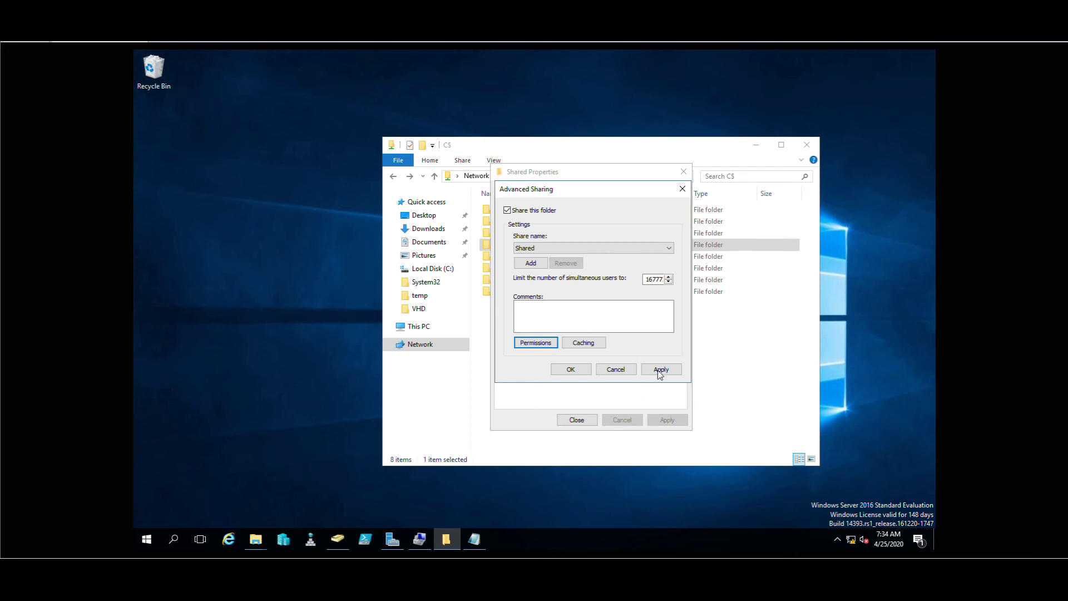
- Review the offline caching options of the Shared folder's share
left_click(585, 346)
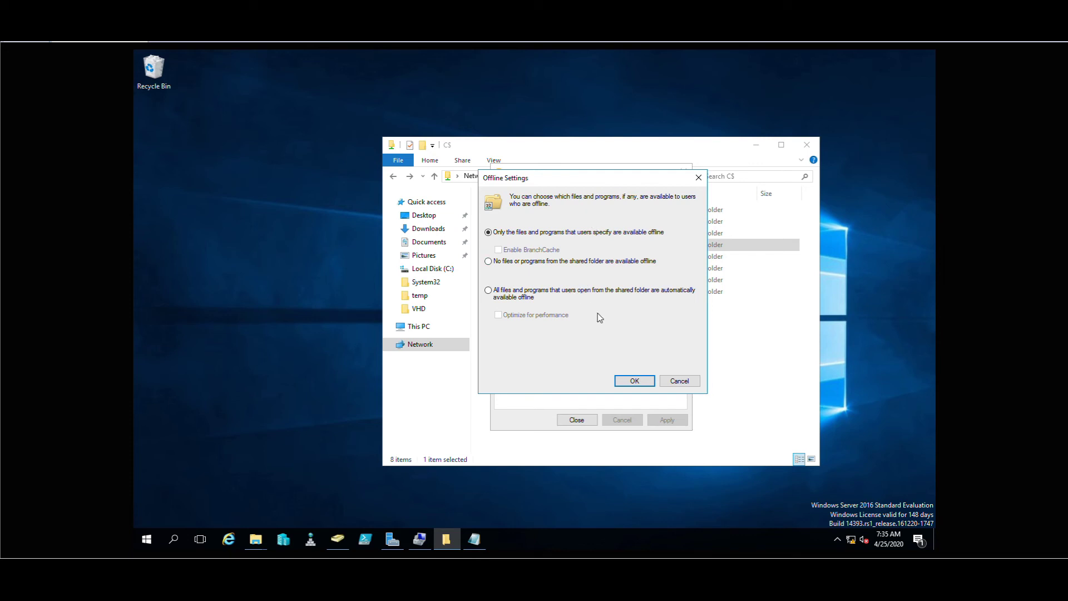
left_click(634, 380)
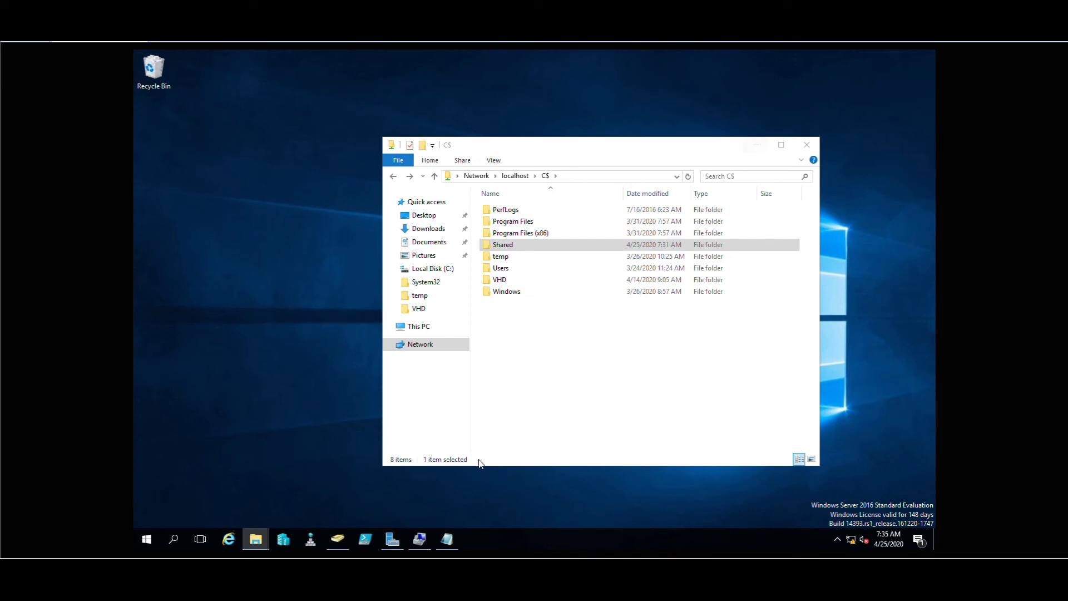
- Switch to Computer Management and examine the ADMIN$, C$ and Shared entries in the list of shares
left_click(419, 539)
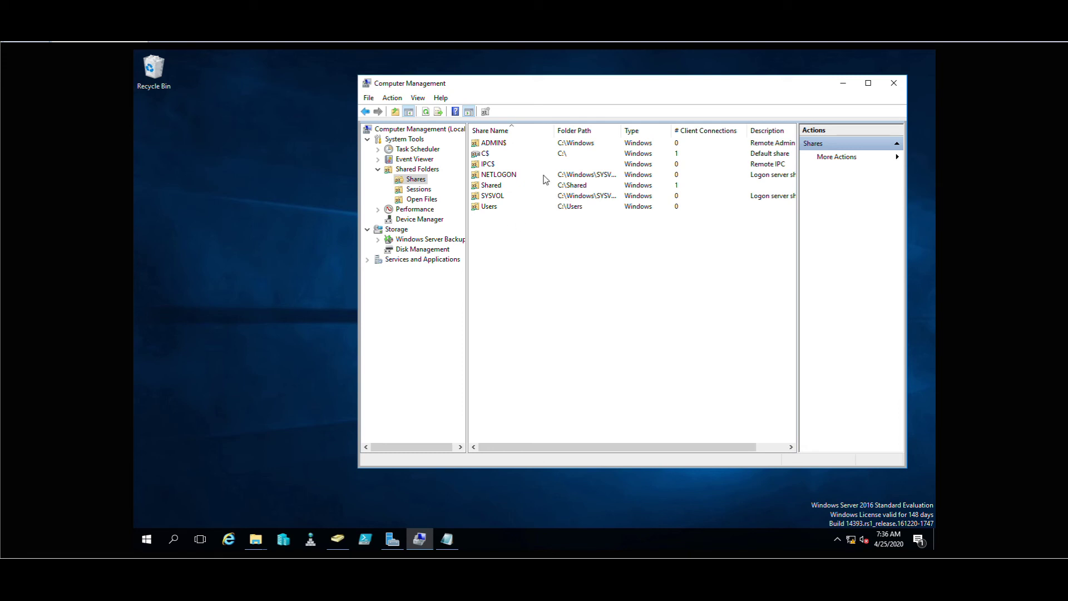
left_click(498, 144)
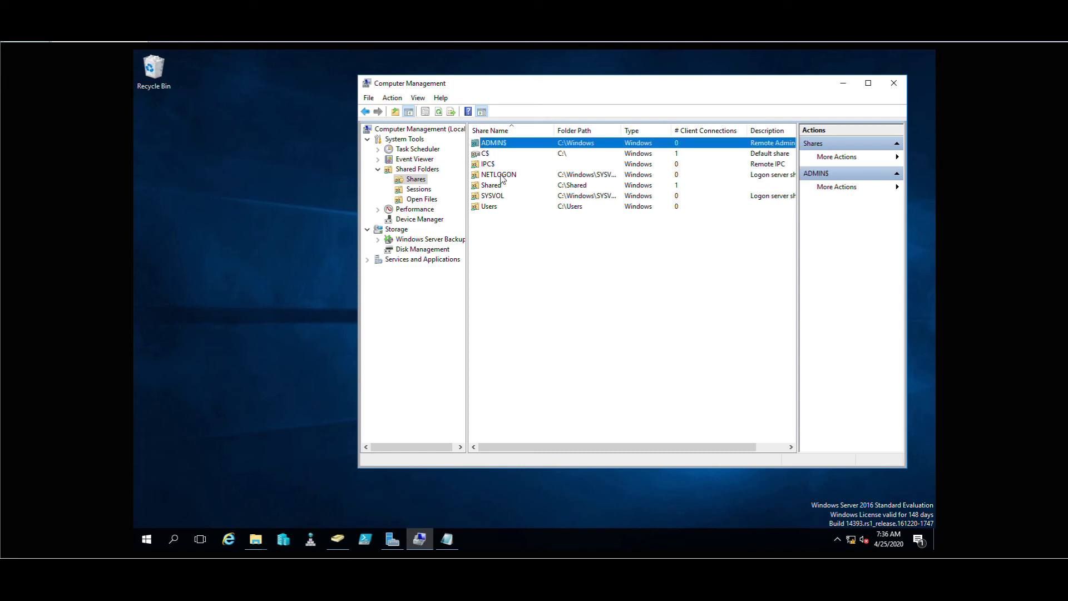
key("Down")
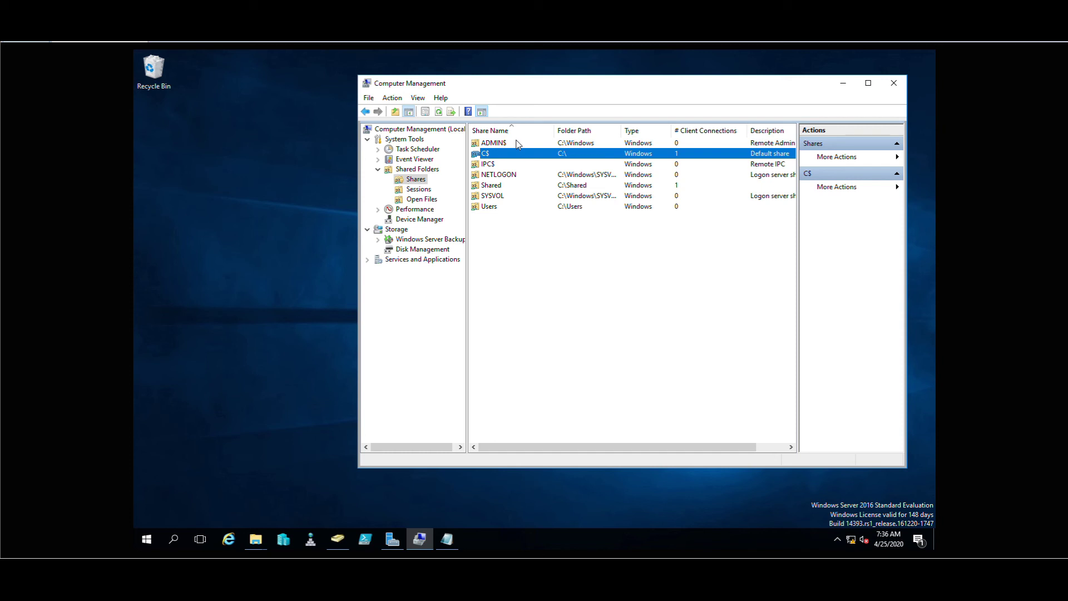
left_click(483, 186)
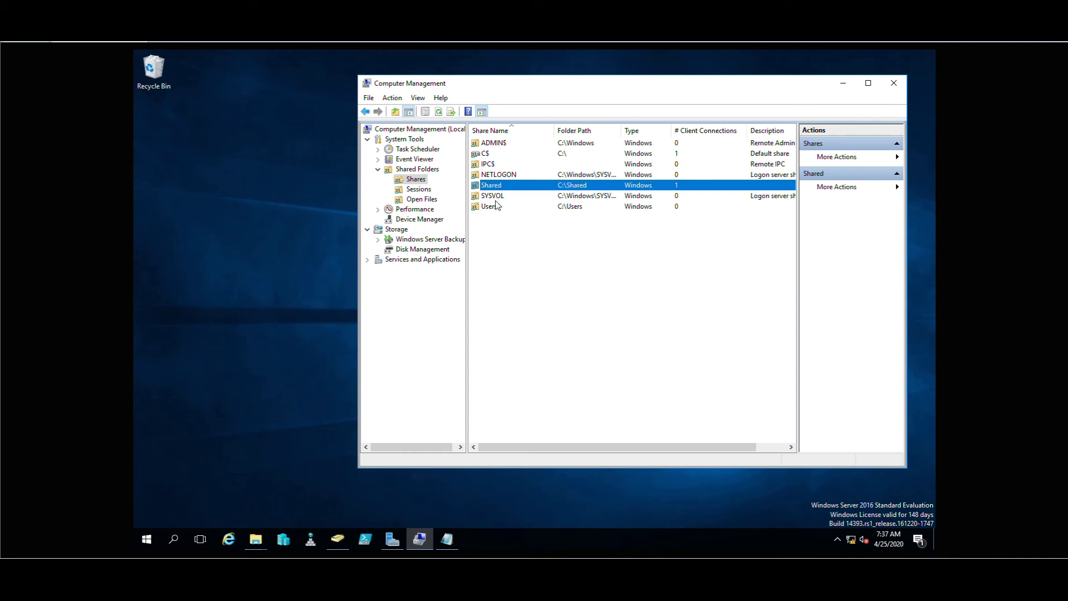
- Examine the active sessions and open files under Shared Folders in the maximized console, and close Computer Management
left_click(414, 189)
key("super+Up")
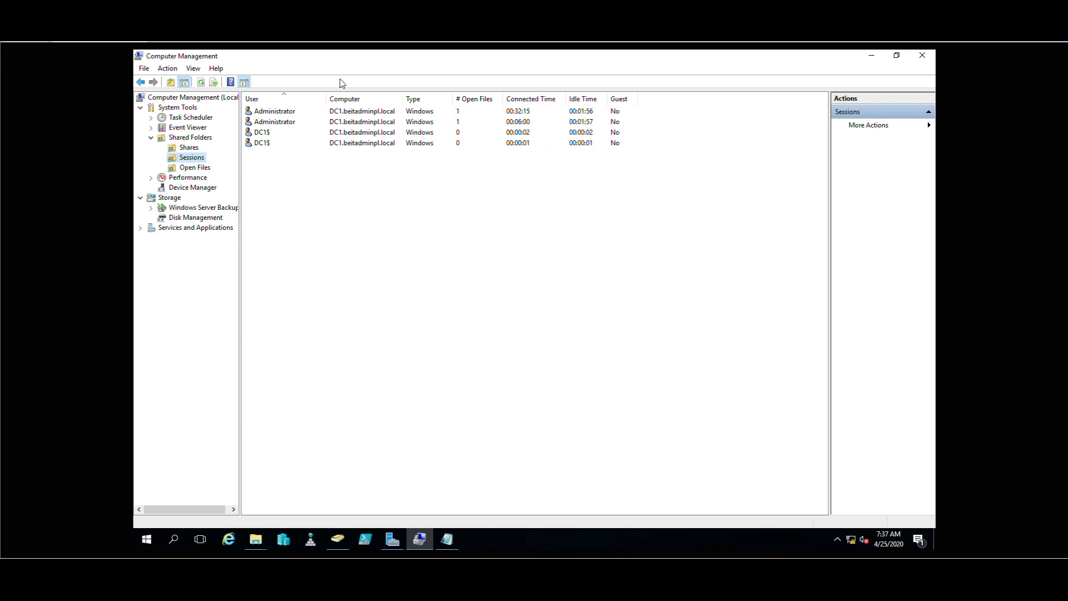
left_click(196, 168)
left_click_drag(309, 99, 329, 99)
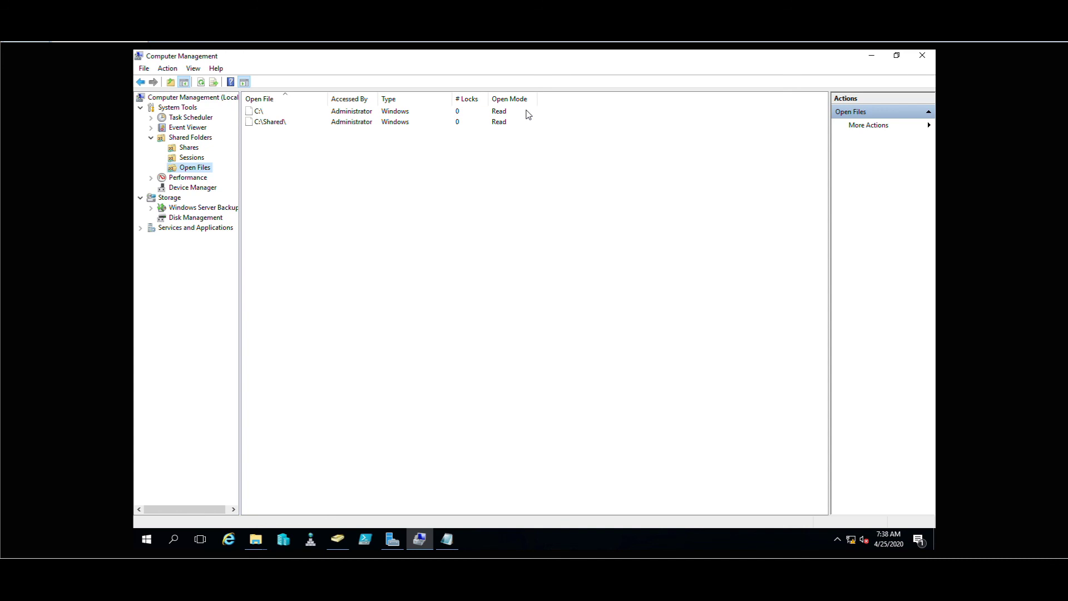
left_click(926, 60)
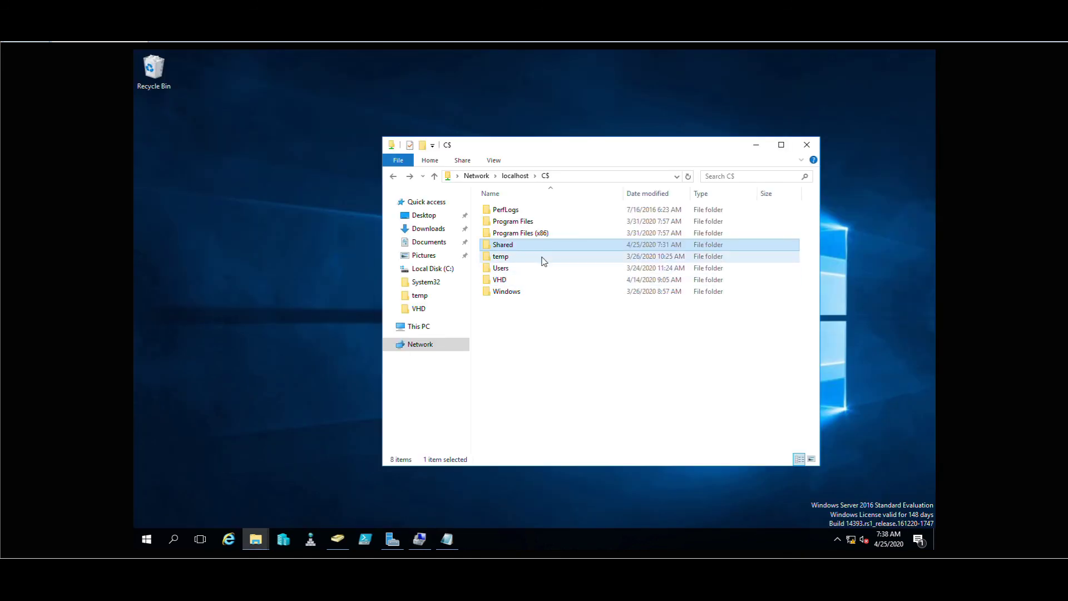